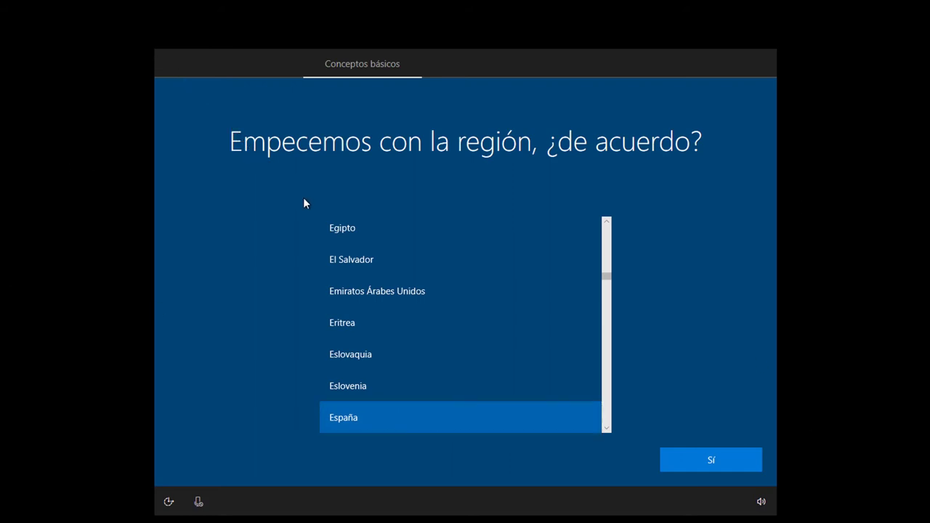
left_click(357, 254)
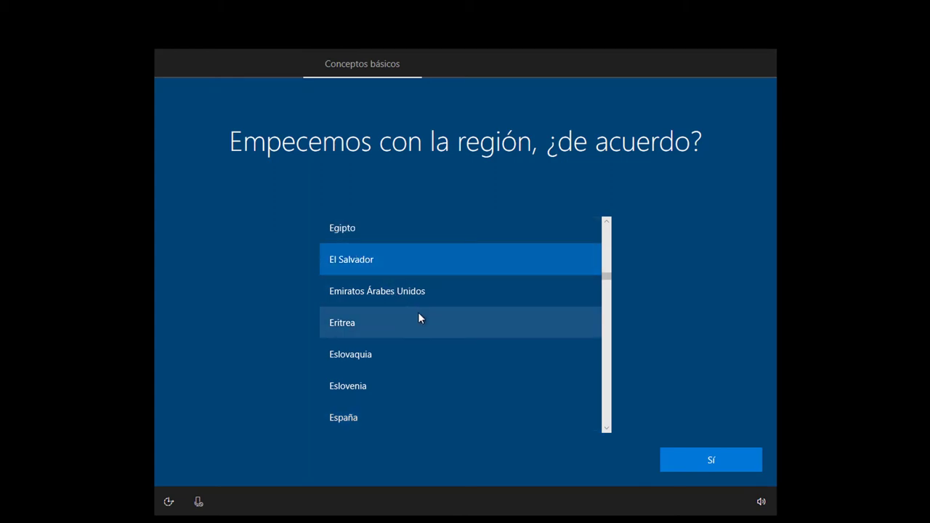
key("Down")
key("Down")
key("Down")
key("Down")
key("Tab")
key("Tab")
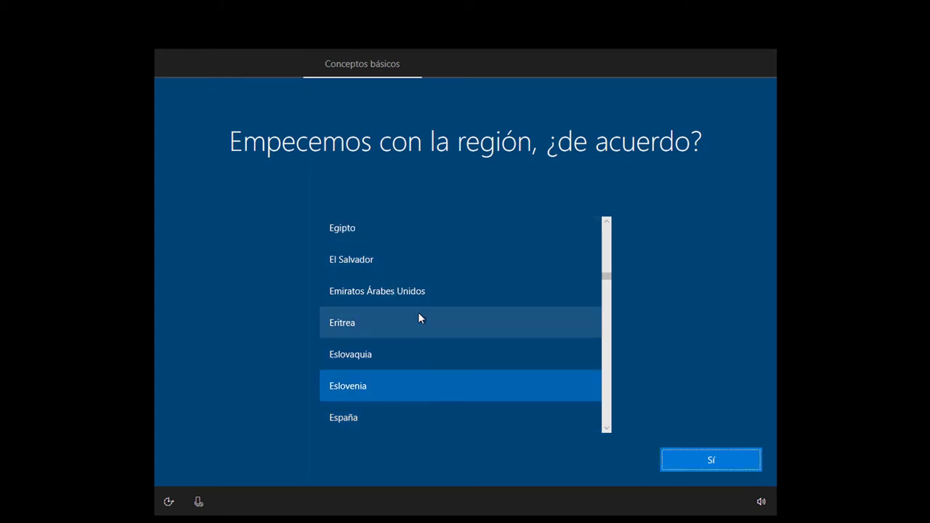
key("shift+Tab")
left_click(434, 329)
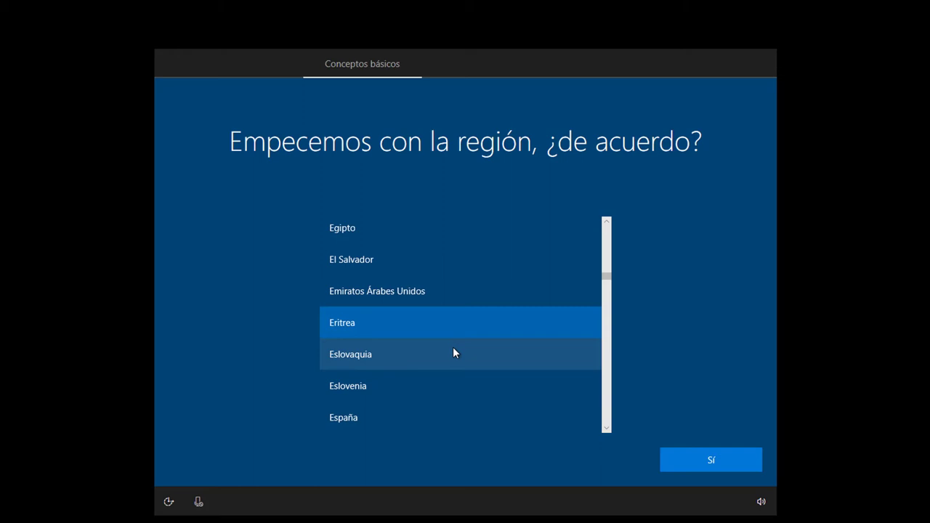
key("shift+Tab")
key("shift+Tab")
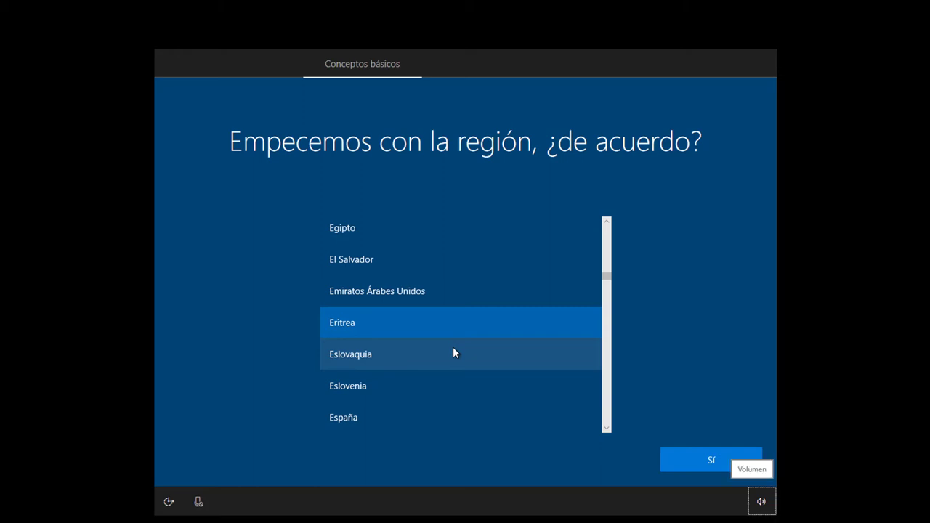
key("shift+Tab")
key("shift+Tab")
key("shift+Tab")
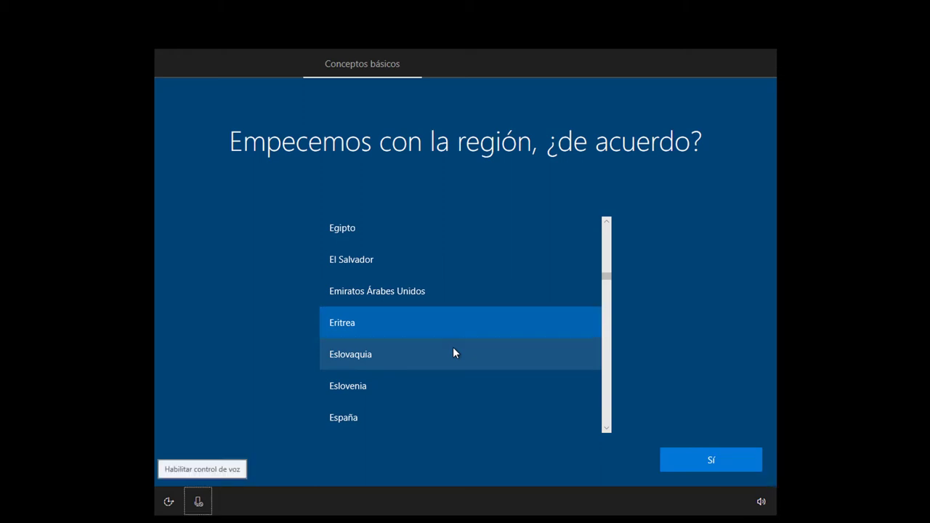
key("Tab")
key("Tab")
key("Tab")
key("Tab")
key("Tab")
key("Tab")
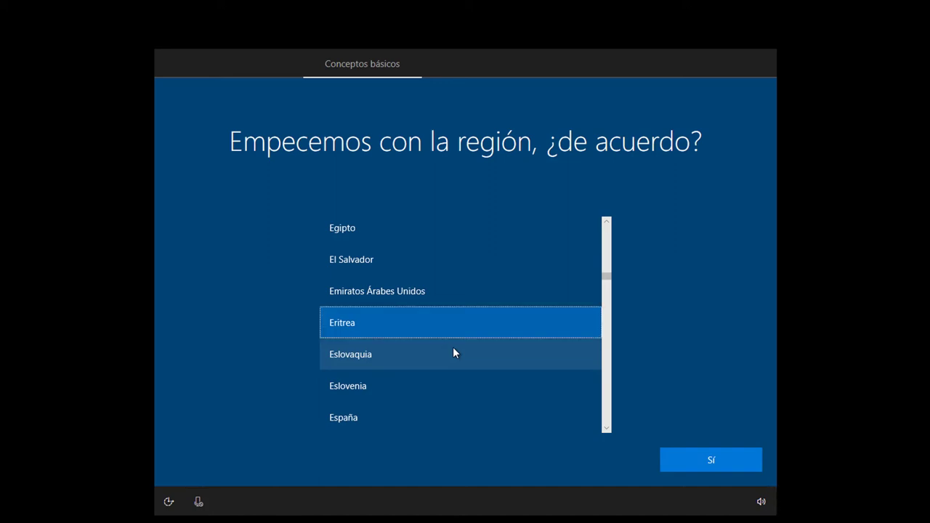
Select España as the region and confirm it.
key("Tab")
key("Down")
key("Down")
key("Down")
key("Down")
key("Up")
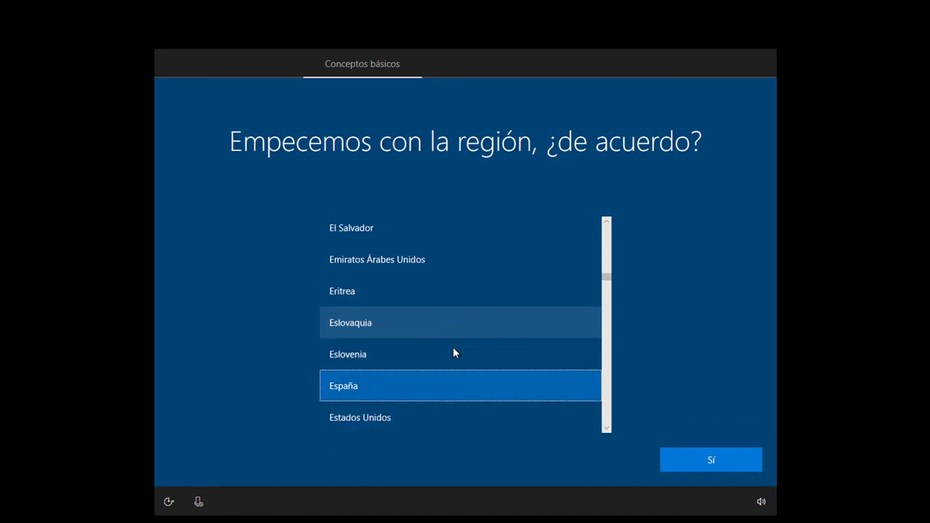
key("Return")
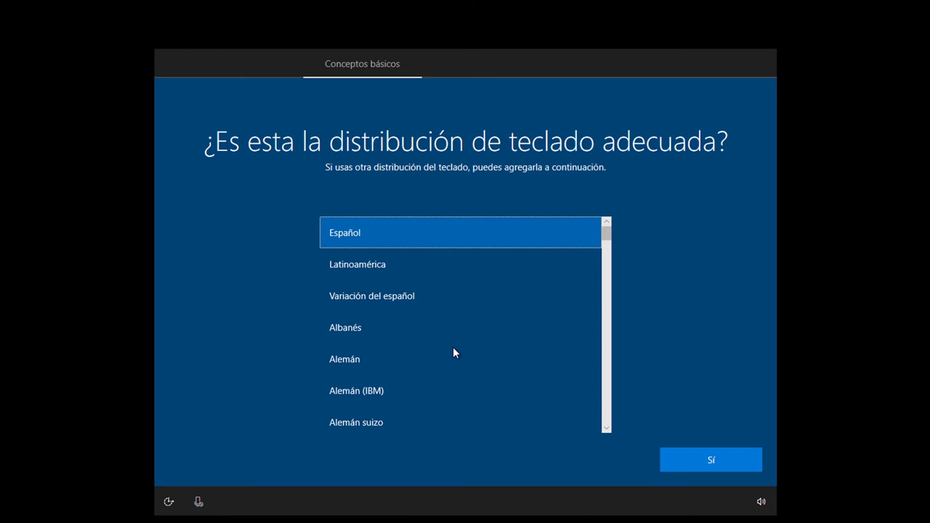
Accept Español as the keyboard layout and skip adding a second layout.
key("Return")
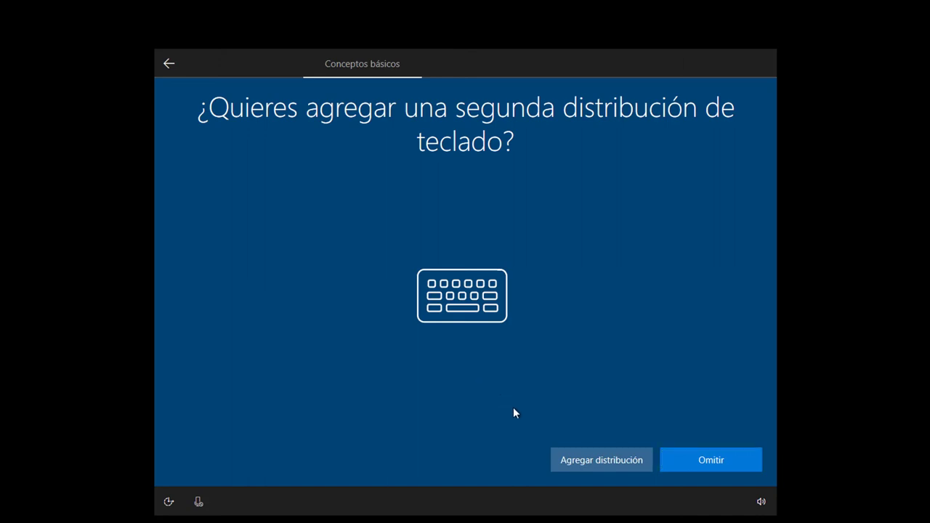
key("Tab")
key("Tab")
key("Return")
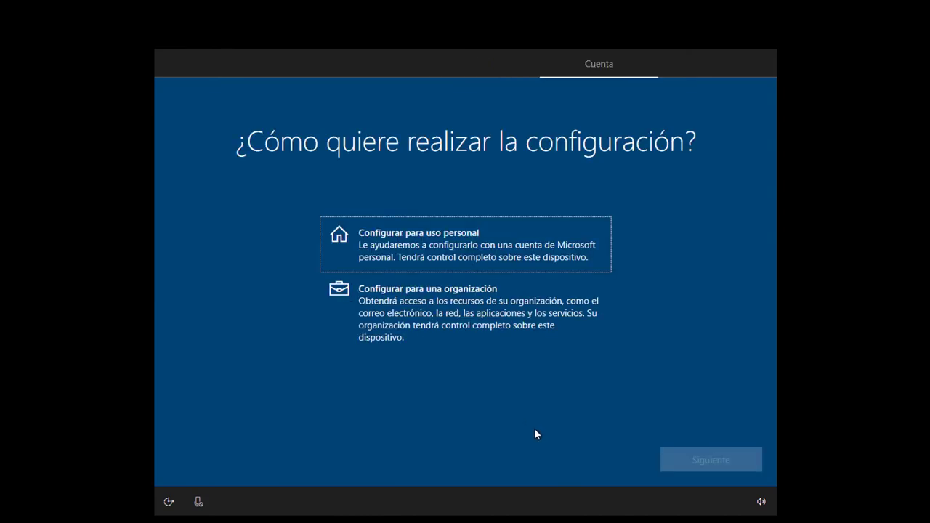
Choose to set up the computer for personal use and skip the OOBEIDPS problem page.
key("Down")
key("Up")
key("Down")
key("Up")
key("space")
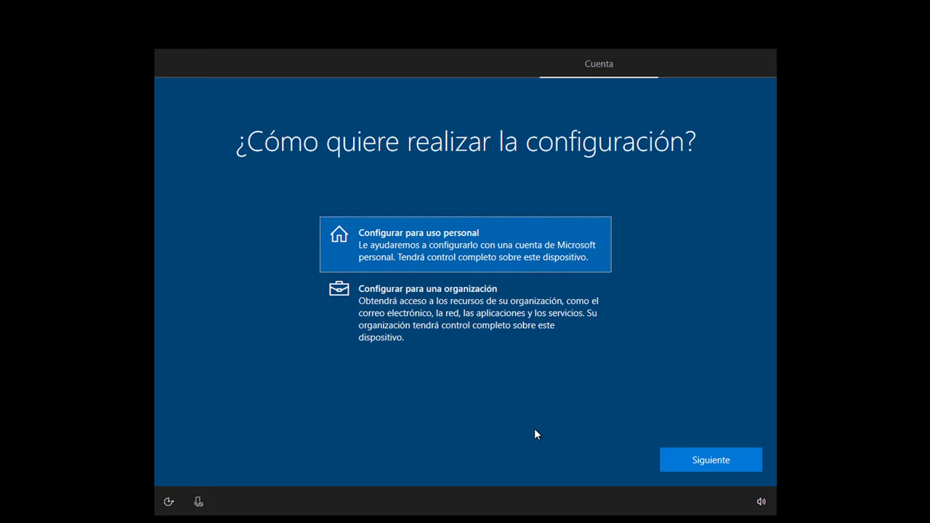
key("Return")
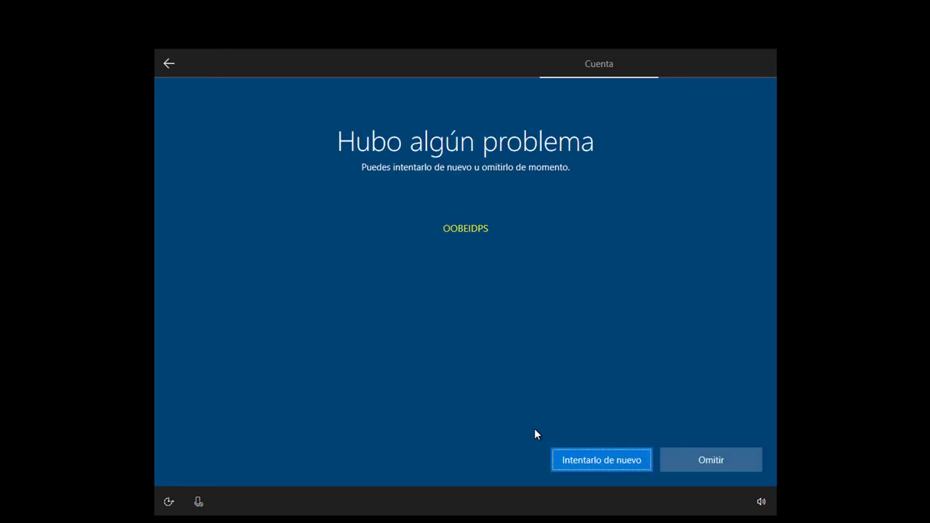
key("Tab")
key("Return")
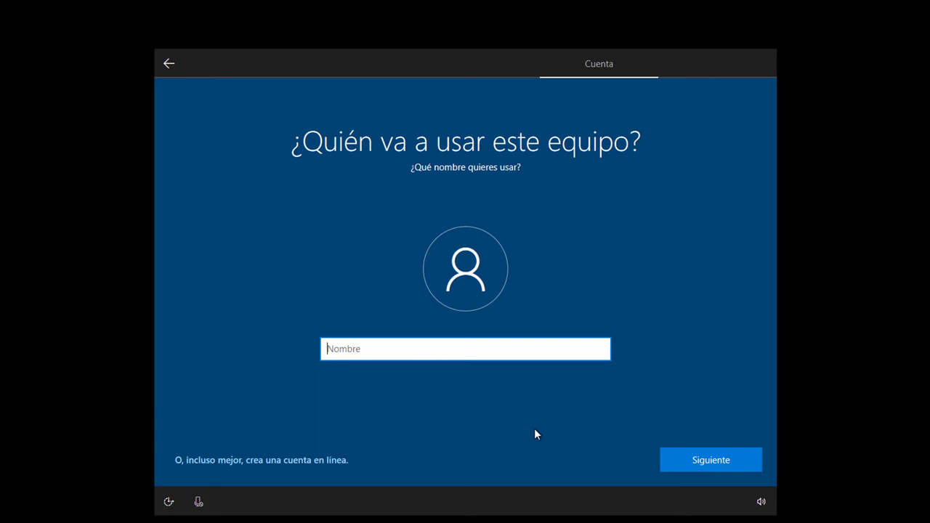
Name the local user account "Tutoriales varios" and continue to the password page.
type("Tutoriales varios")
key("Tab")
key("Tab")
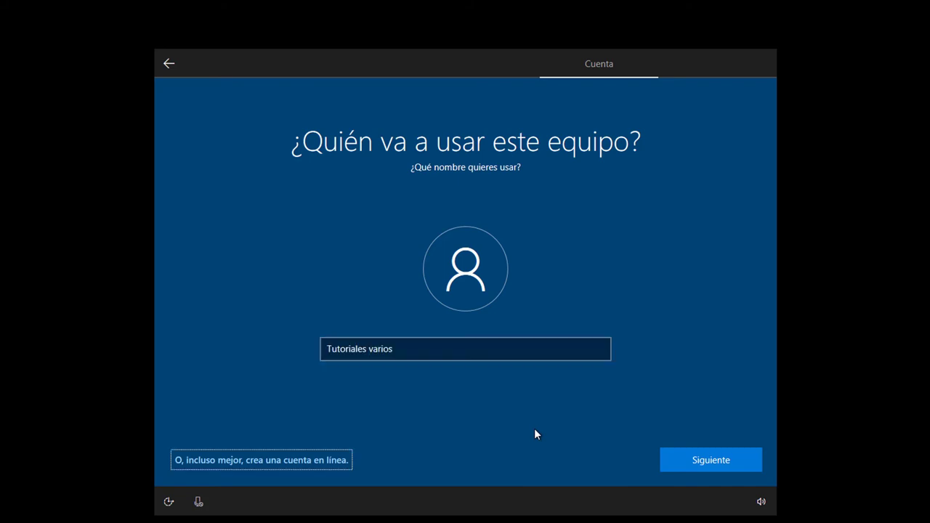
key("Return")
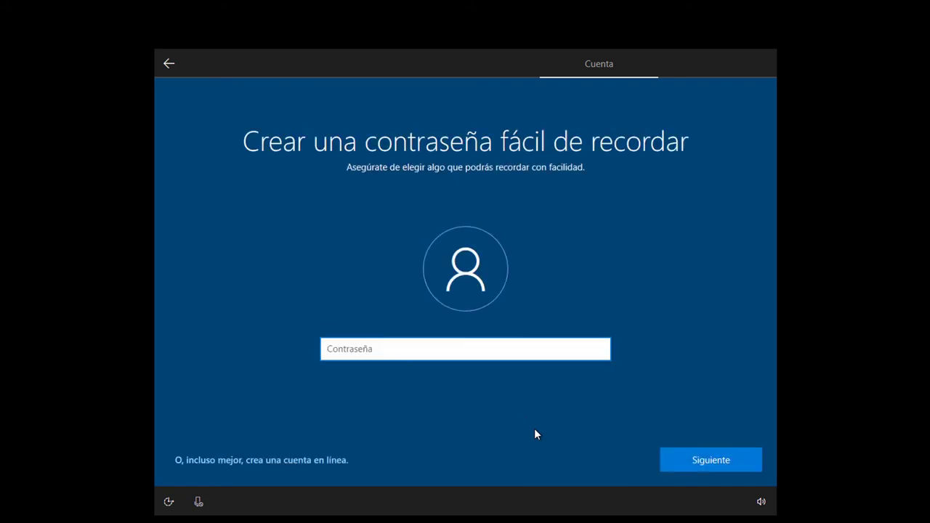
Leave the account password blank and continue.
key("Tab")
key("Tab")
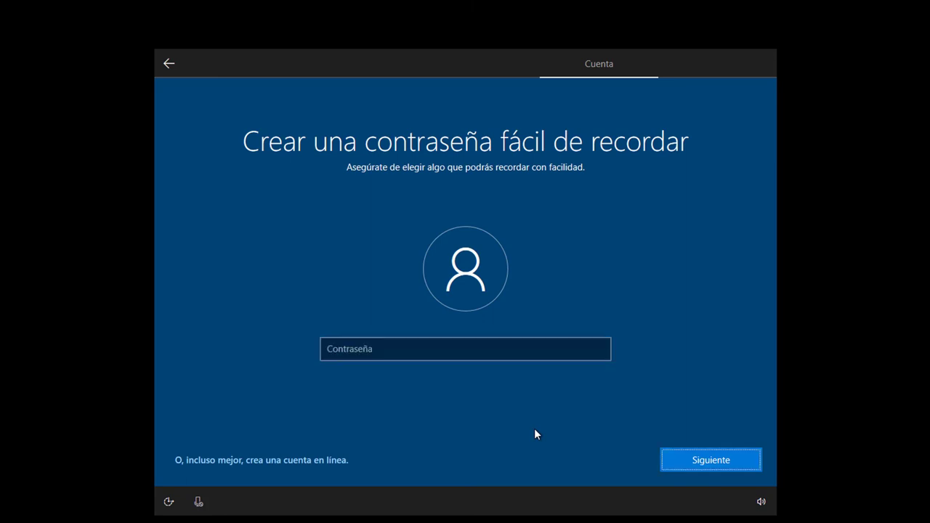
key("Return")
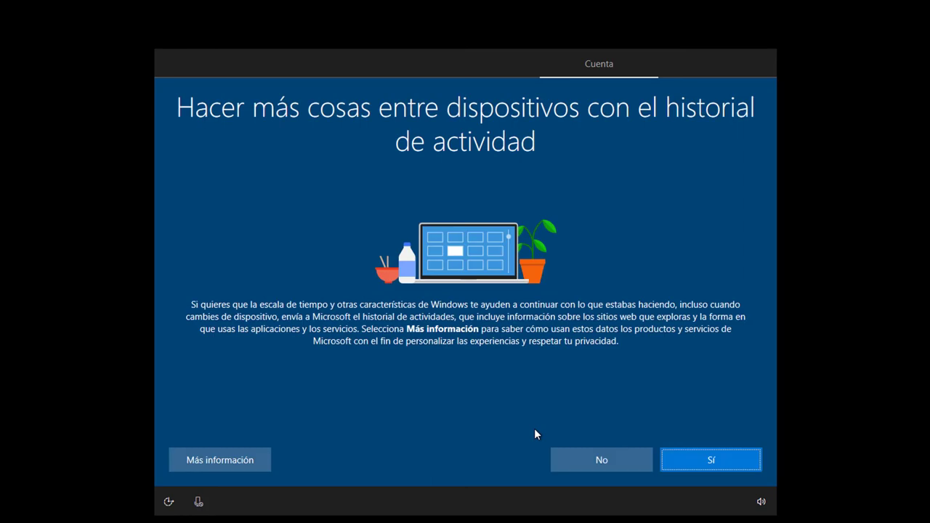
Answer the activity history prompt and continue to the digital assistant page.
key("Tab")
key("Tab")
key("Tab")
key("Tab")
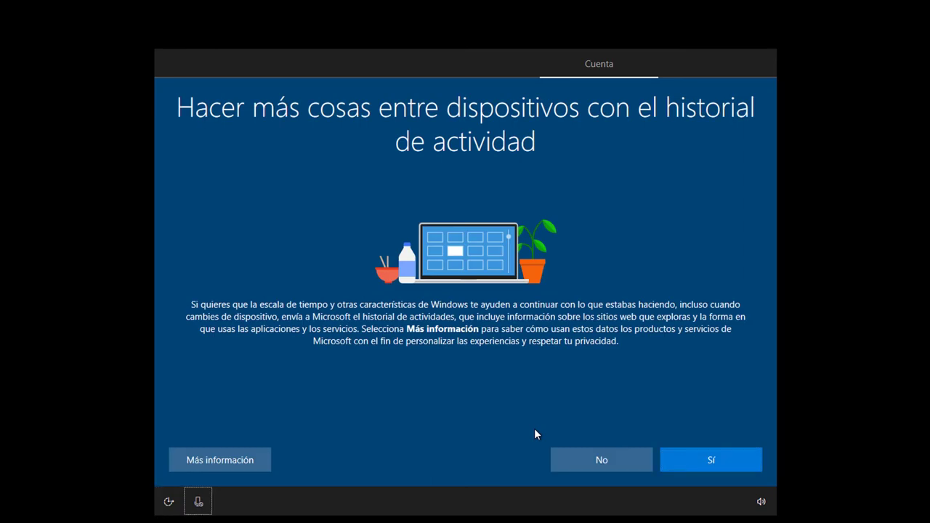
key("Tab")
key("Return")
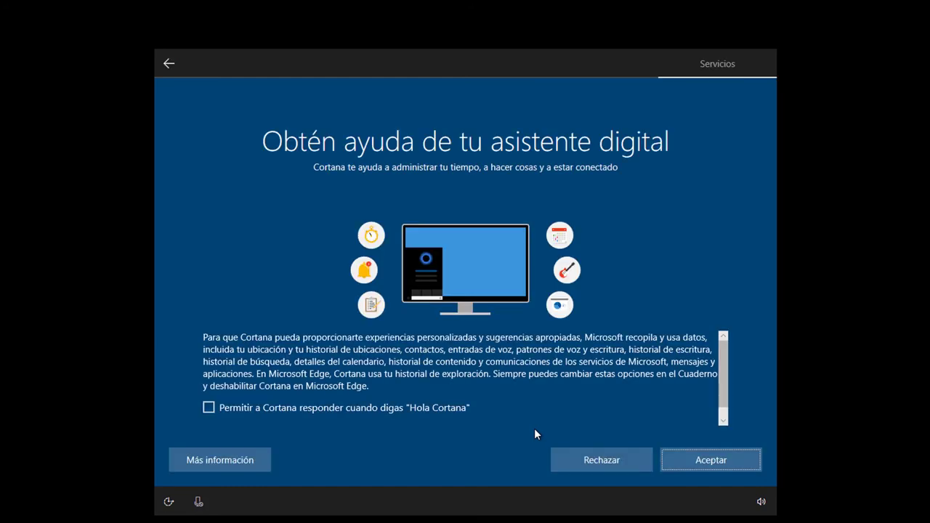
Reject the Cortana digital assistant, leaving the "Hola Cortana" option unchecked.
key("Tab")
key("shift+Tab")
key("shift+Tab")
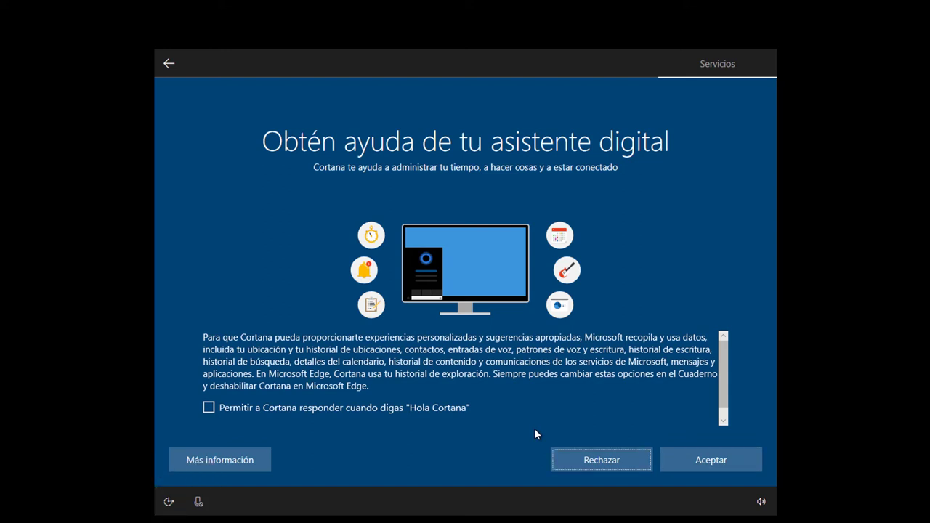
key("Return")
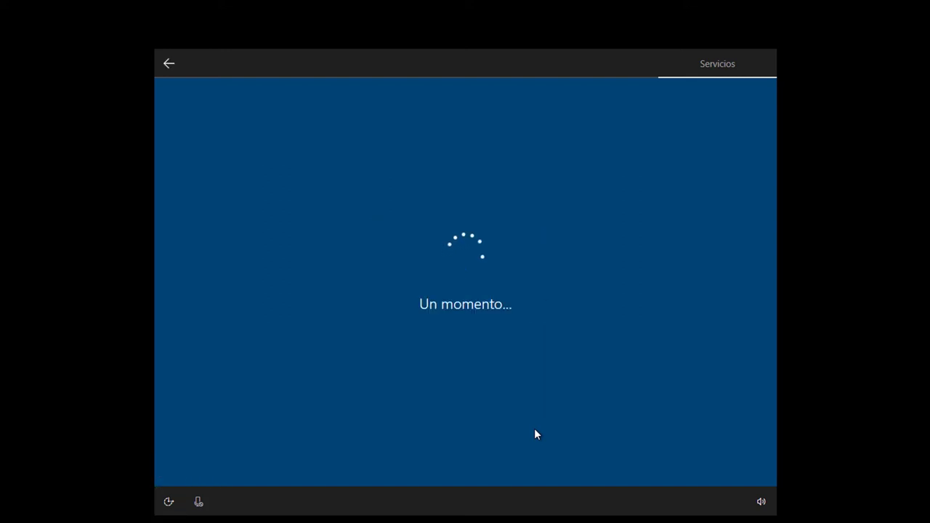
Decline online speech recognition and refuse location access for Microsoft and apps.
key("Down")
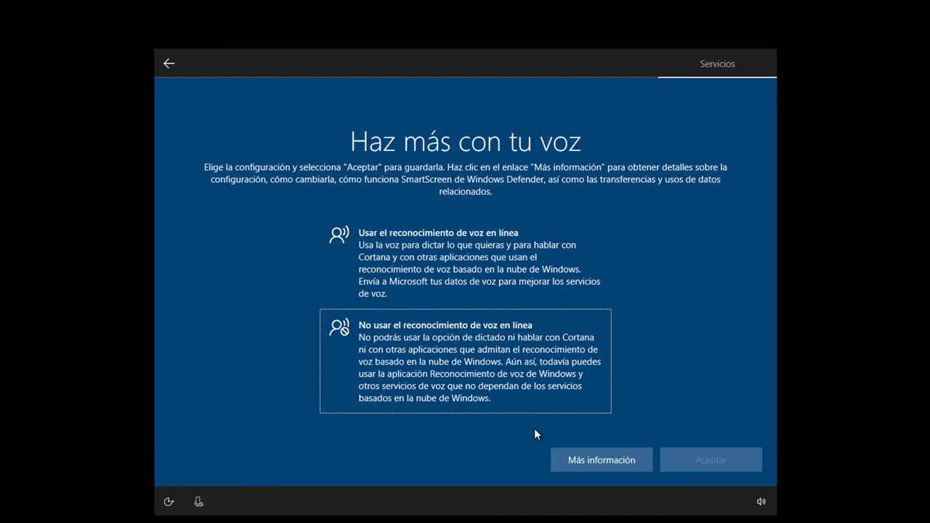
key("space")
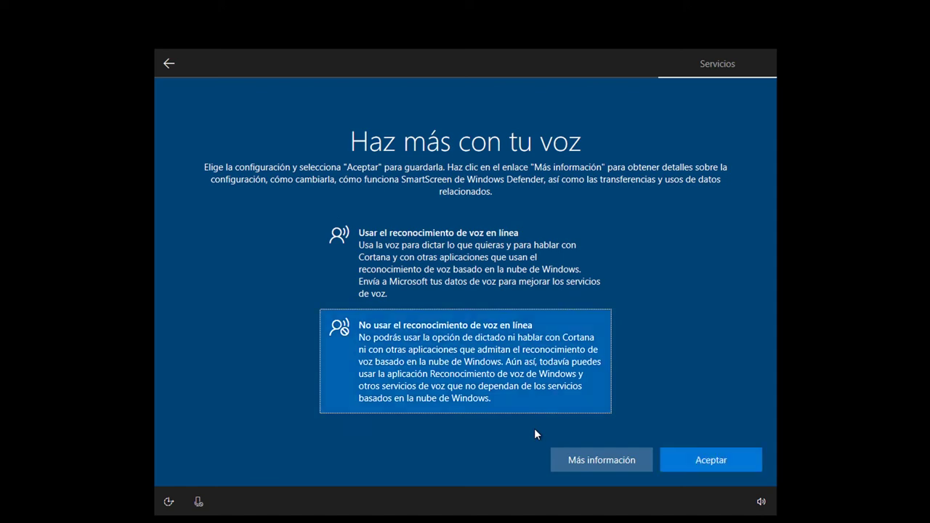
key("Return")
key("Down")
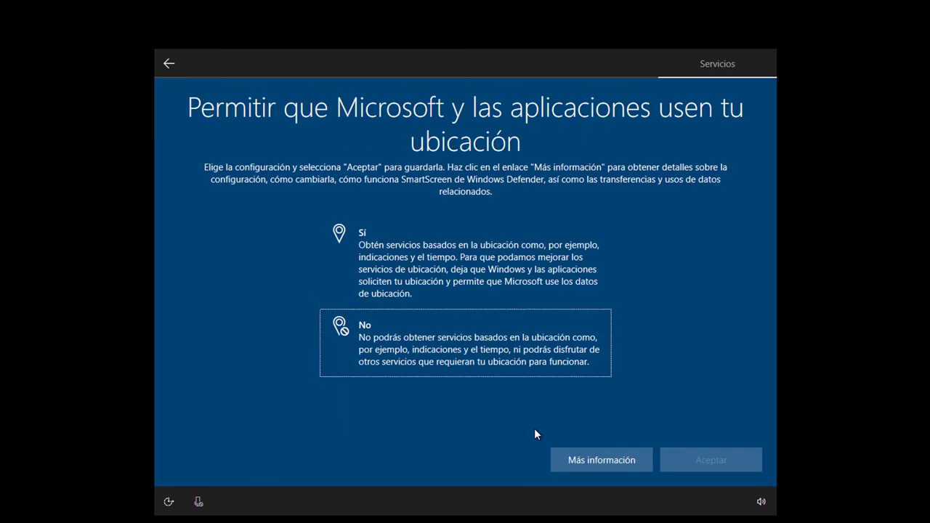
key("space")
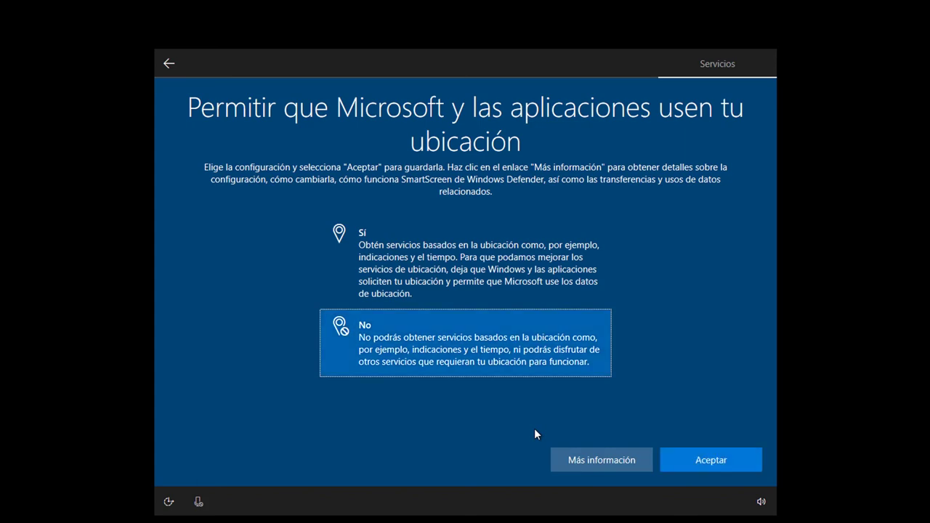
key("Return")
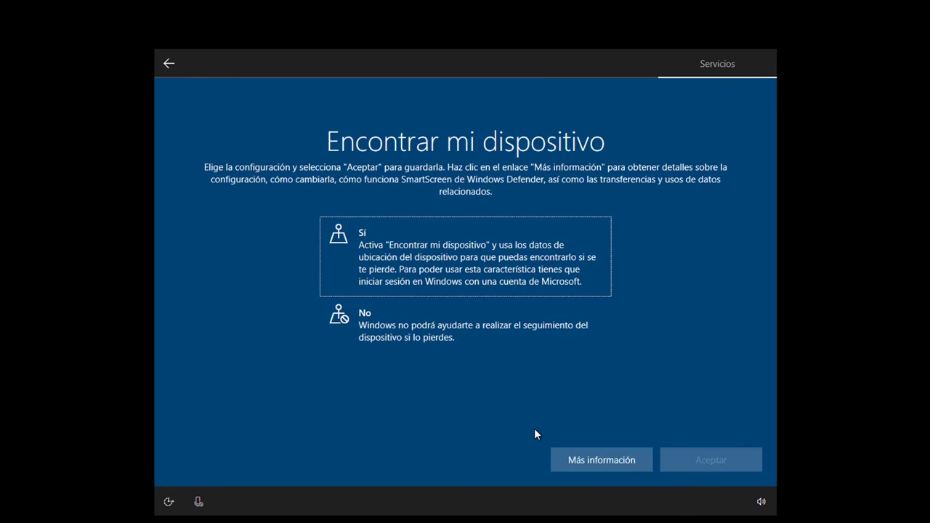
Answer No to the "Encontrar mi dispositivo" setting and accept it.
key("Down")
key("space")
key("Return")
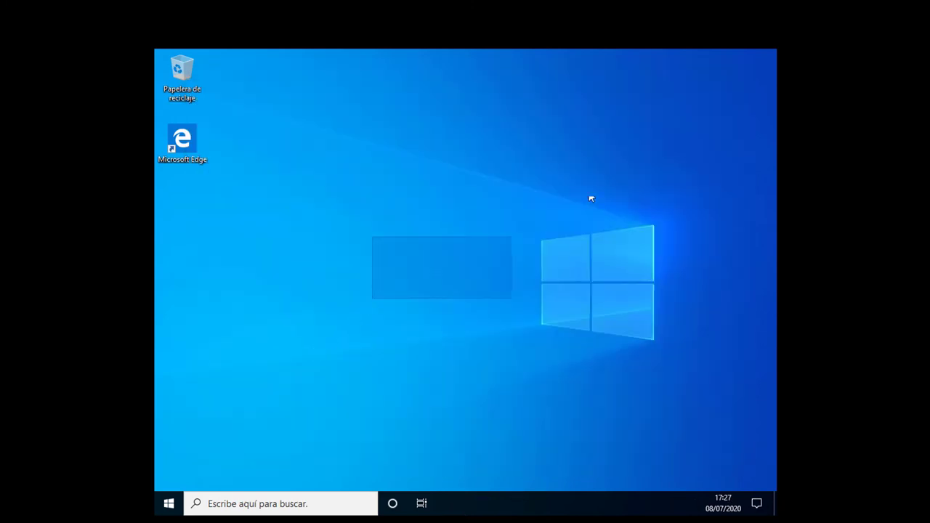
left_click_drag(683, 143, 351, 356)
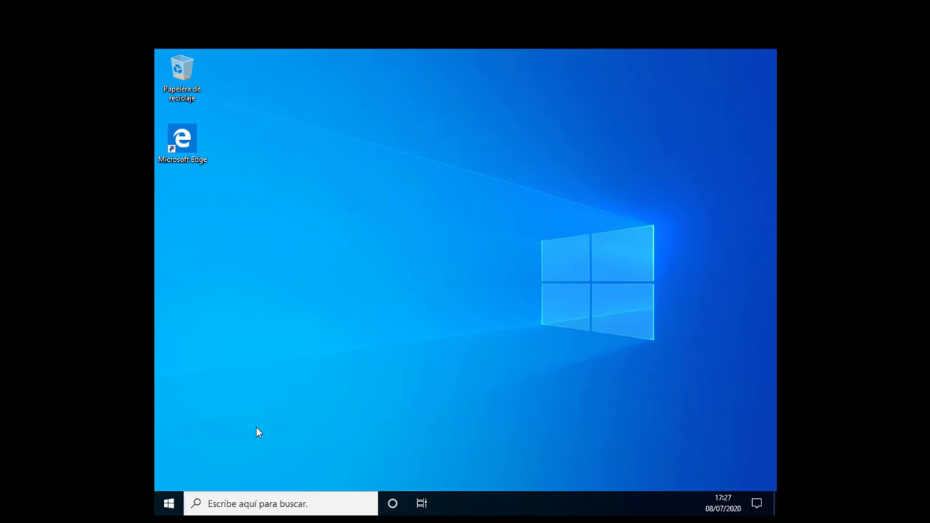
Open the Documentos folder from the Start menu.
left_click(169, 503)
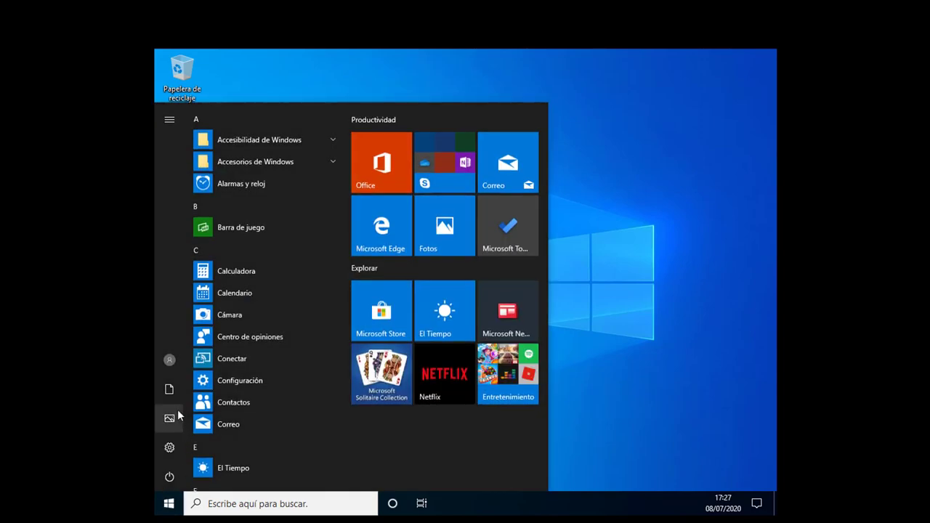
mouse_move(182, 455)
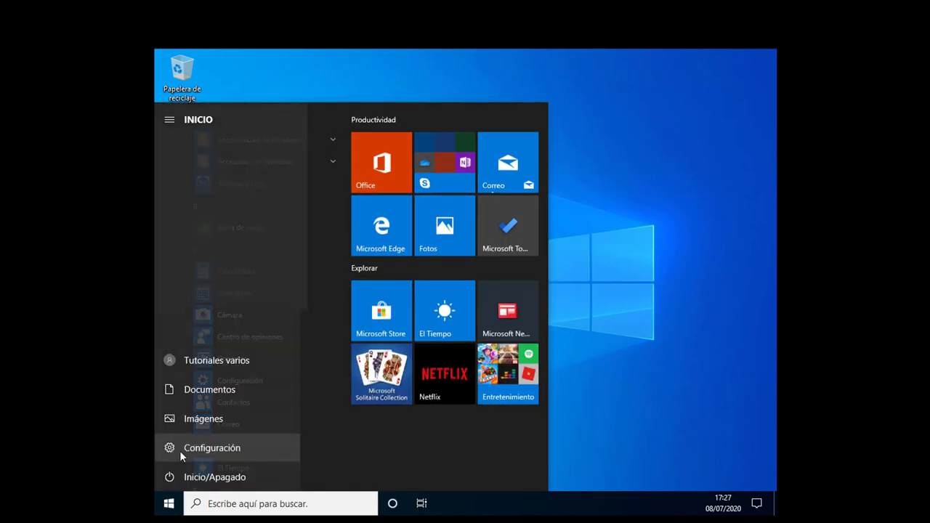
left_click(229, 392)
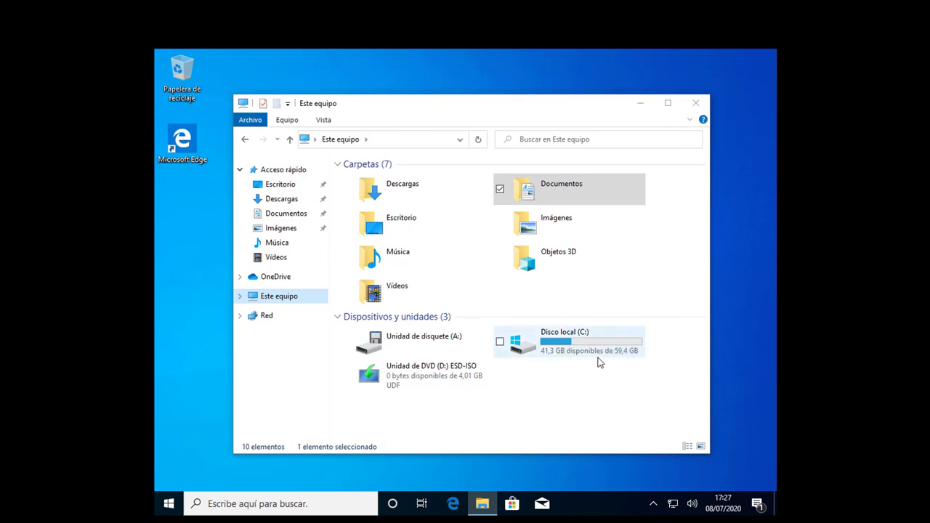
View the system properties of Este equipo, and close both the Sistema and file explorer windows.
left_click(621, 356)
left_click(552, 391)
right_click(546, 391)
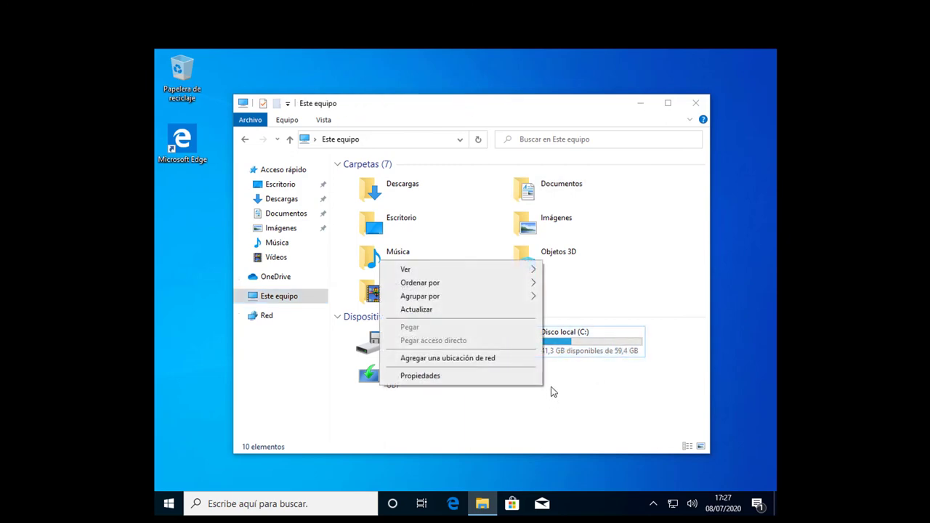
left_click(505, 376)
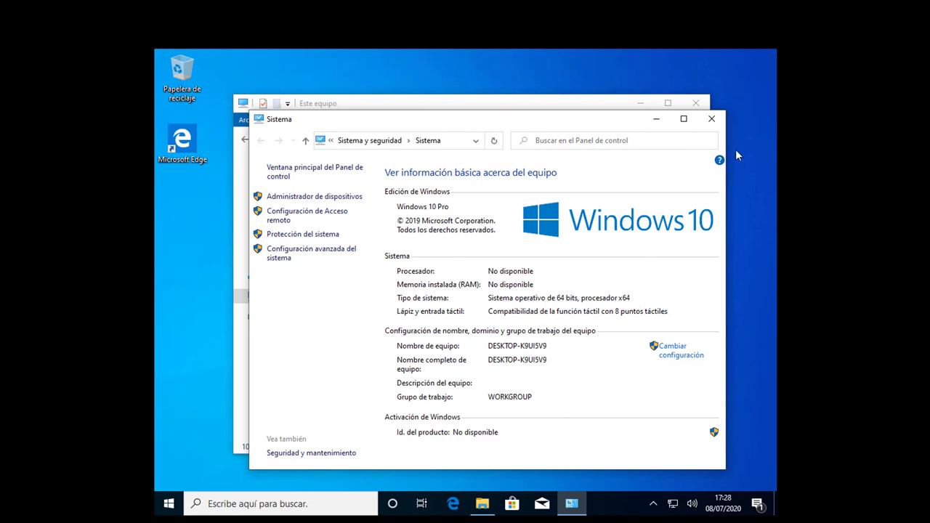
left_click(710, 122)
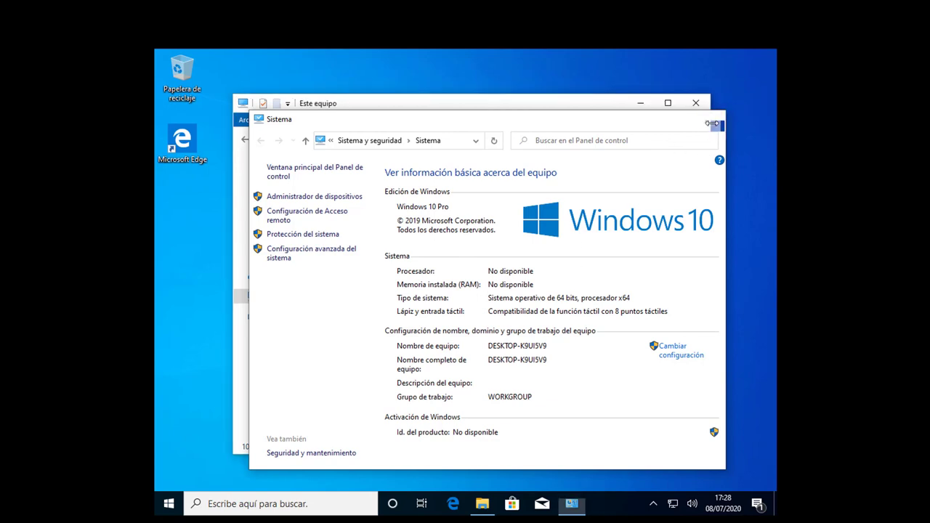
left_click(703, 106)
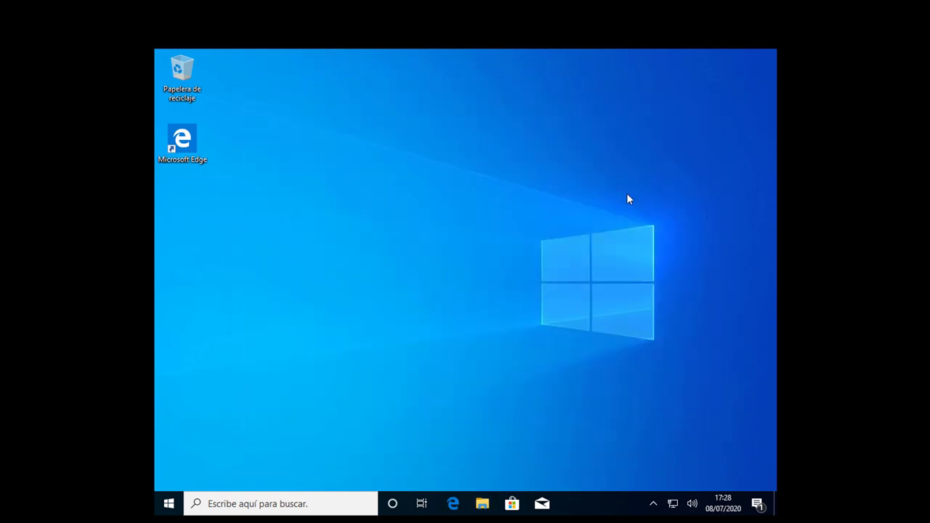
left_click_drag(629, 175, 312, 403)
left_click_drag(380, 471, 507, 327)
left_click_drag(651, 237, 559, 322)
left_click_drag(365, 390, 583, 135)
left_click_drag(558, 351, 457, 286)
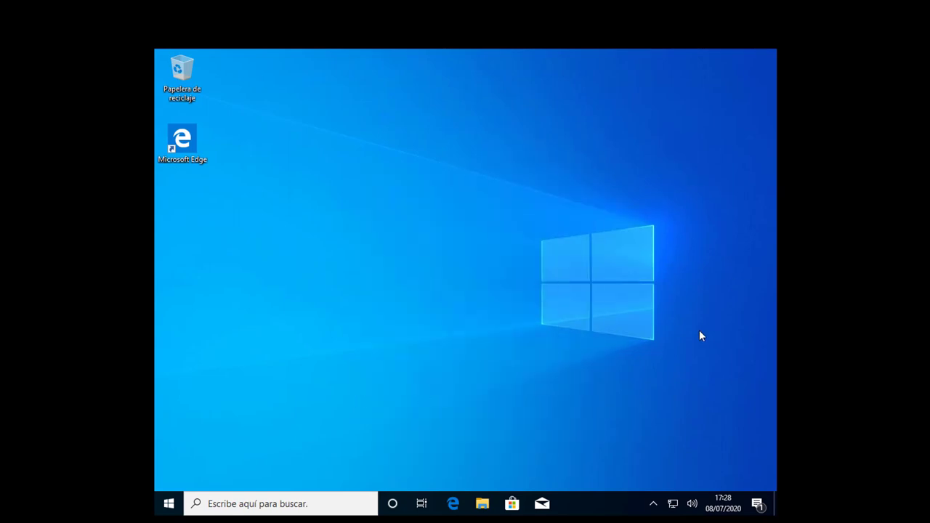